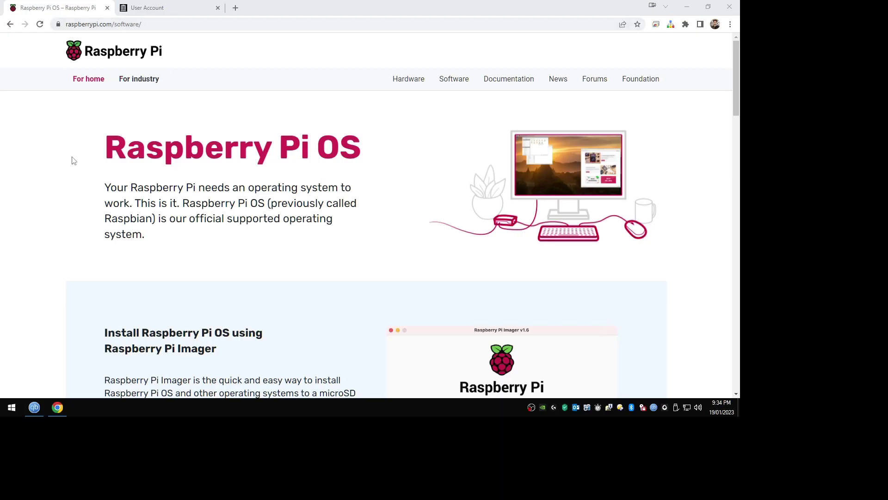
Scroll to the Raspberry Pi Imager section and download the Windows version
scroll(69, 160, "down", 3)
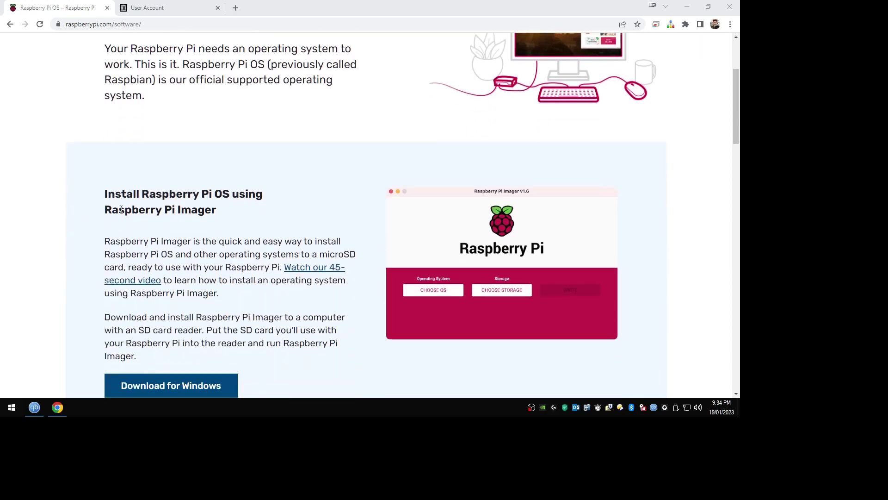
scroll(57, 198, "down", 1)
scroll(57, 198, "down", 3)
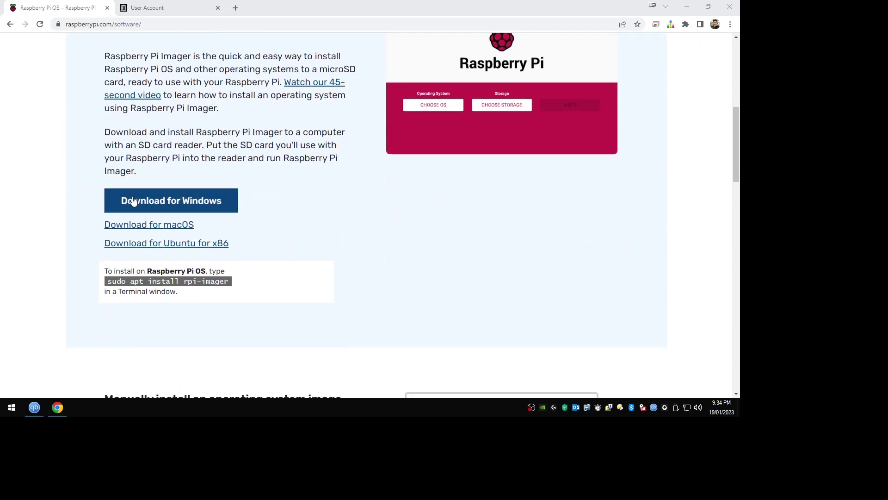
left_click(223, 200)
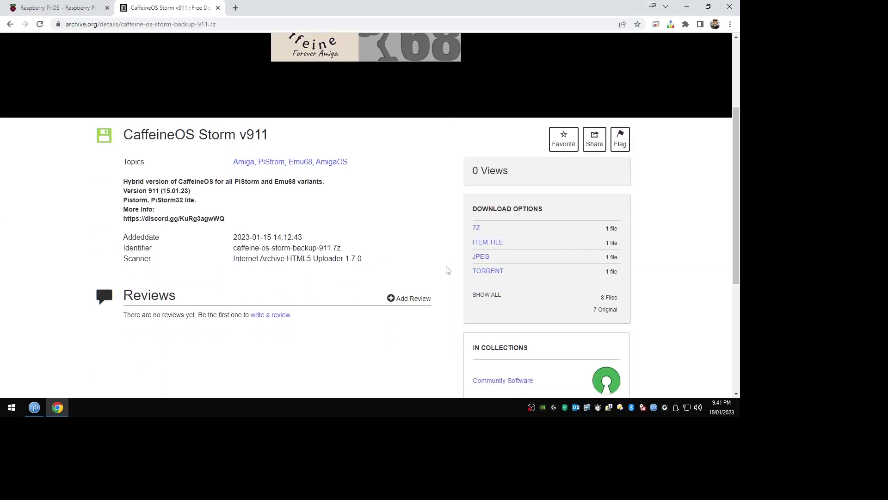
Download the CaffeineOS Storm v911 torrent and open it in qBittorrent
left_click(488, 275)
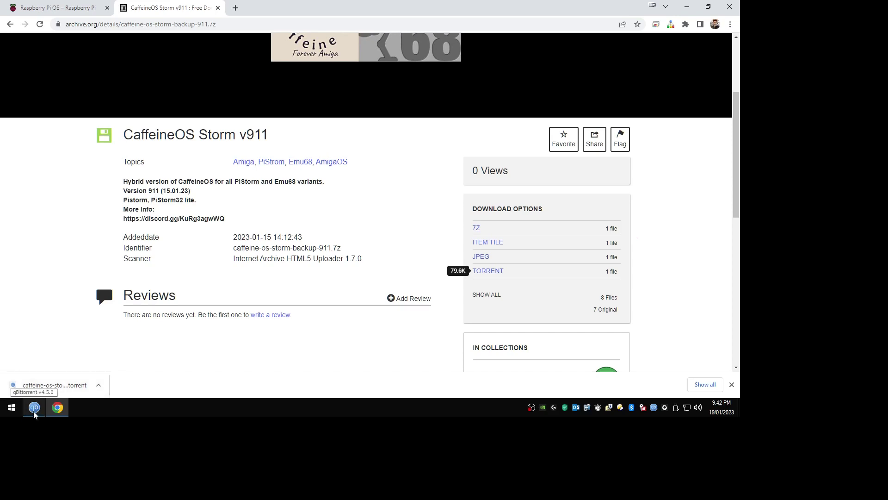
left_click(35, 409)
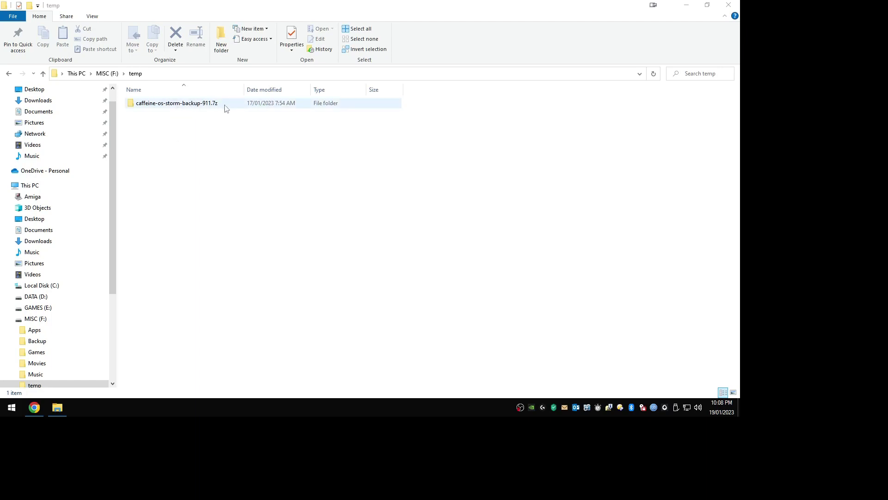
Open caffeine-os-storm-backup-911.7z, then its CaffeineOS_Storm_Backup_911 folder
double_click(260, 105)
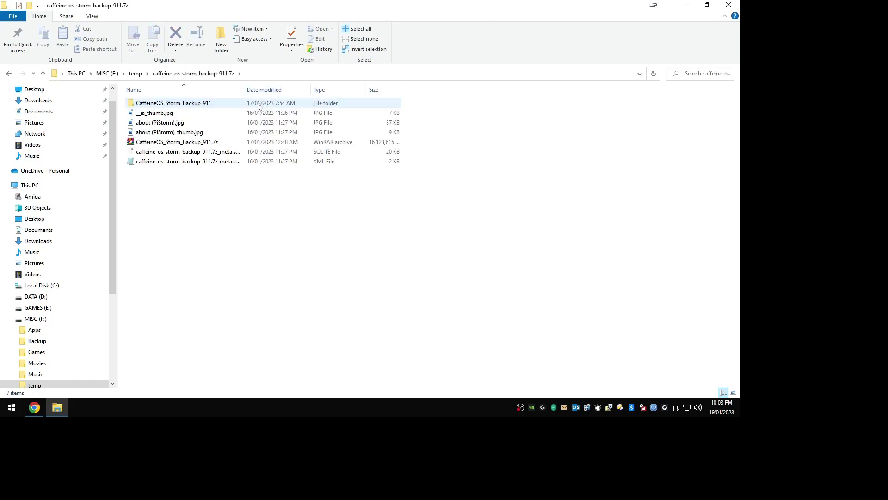
double_click(229, 105)
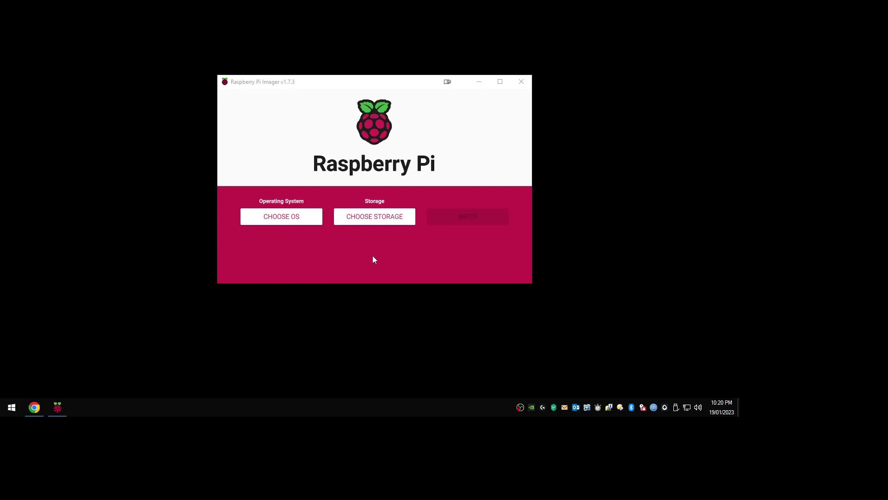
Choose the 63.9 GB Generic SD/MMC card as storage and Use custom for the OS
left_click(401, 218)
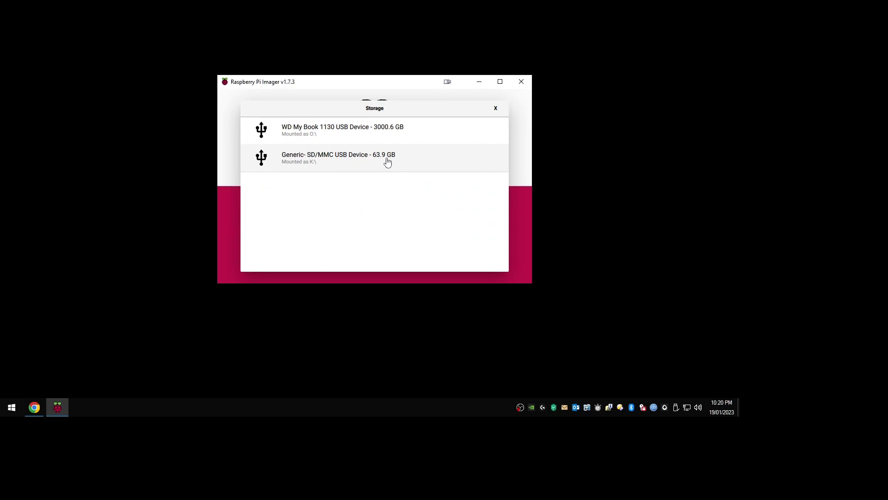
left_click(423, 157)
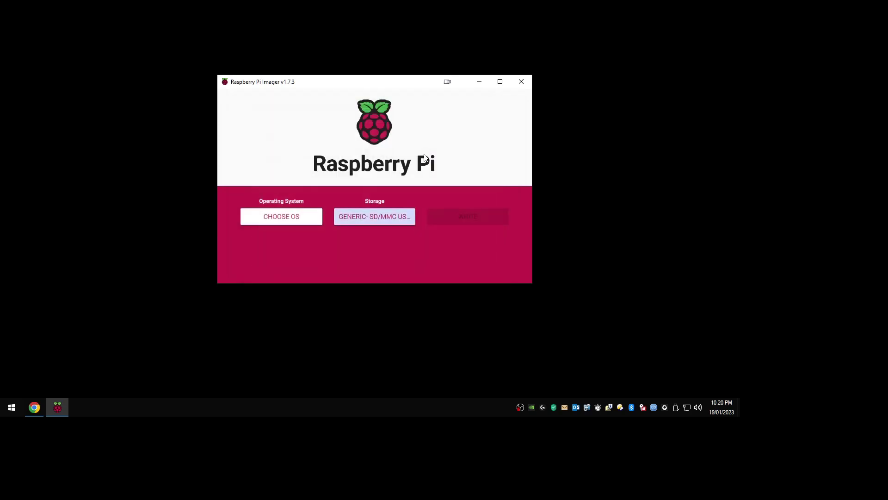
left_click(316, 220)
scroll(359, 193, "down", 5)
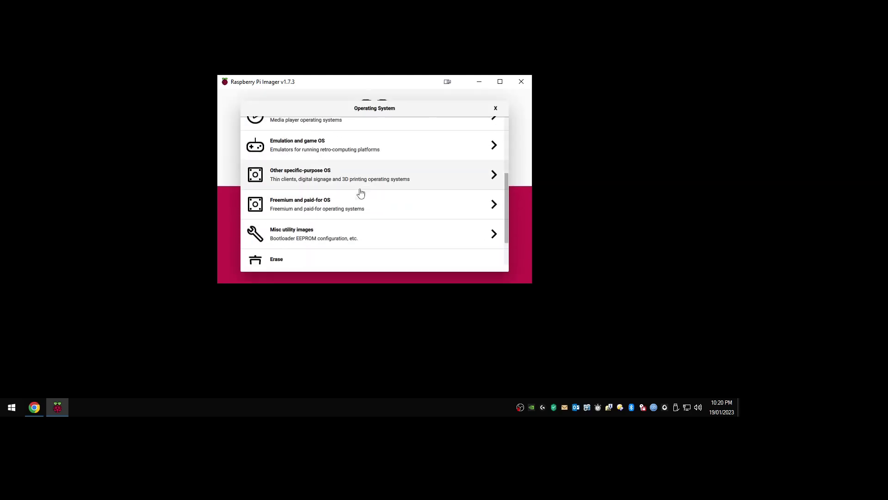
left_click(426, 256)
Pick F:\temp\...\CaffeineOS_Storm_Backup_911.ima as the image, showing All files
left_click(259, 132)
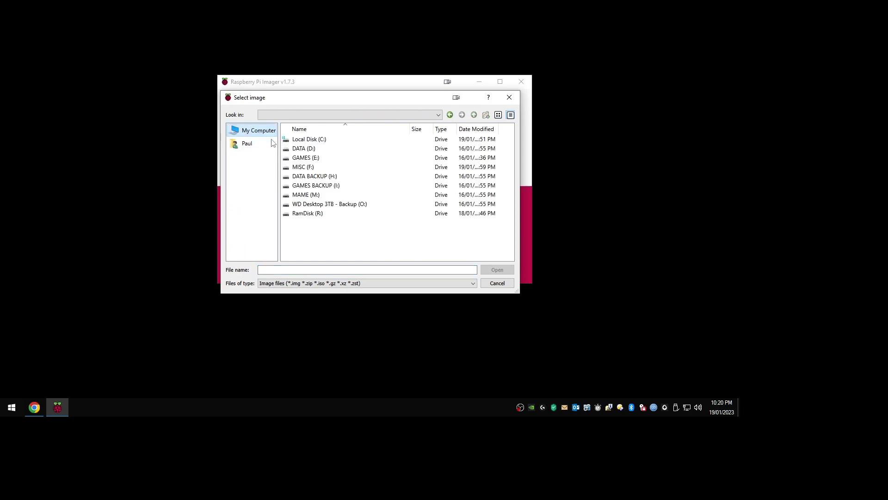
double_click(340, 170)
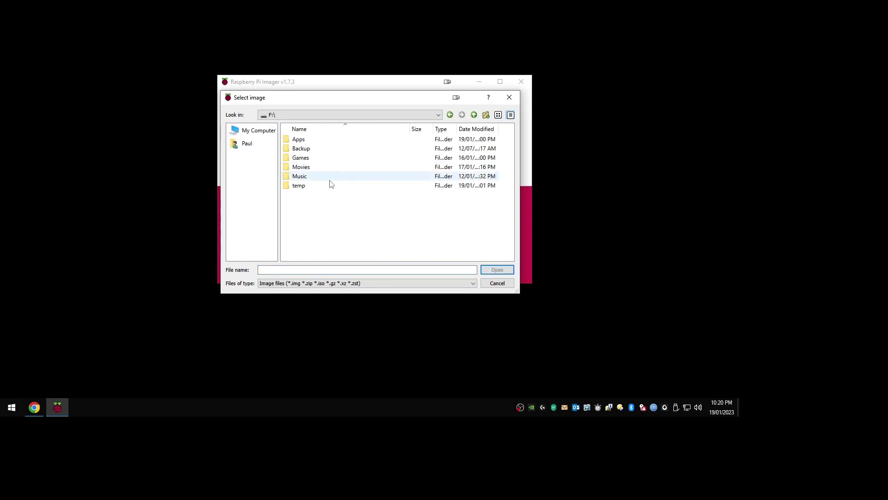
double_click(358, 186)
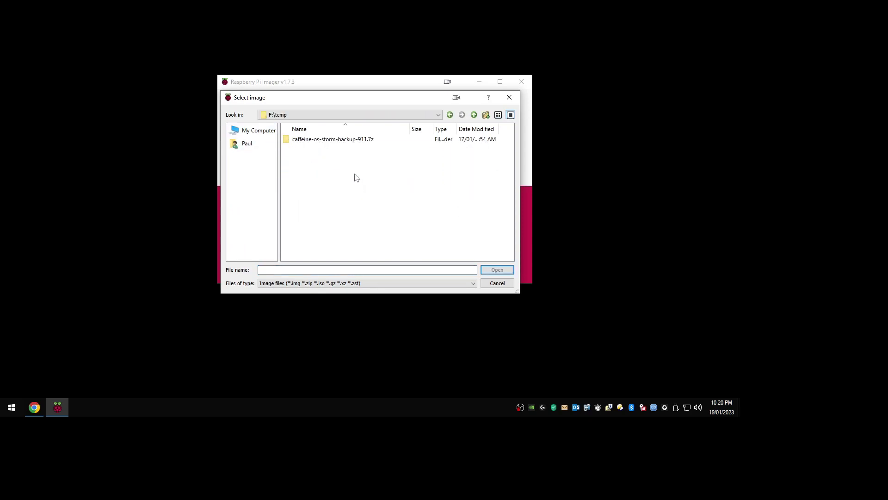
double_click(359, 140)
left_click(363, 140)
double_click(361, 140)
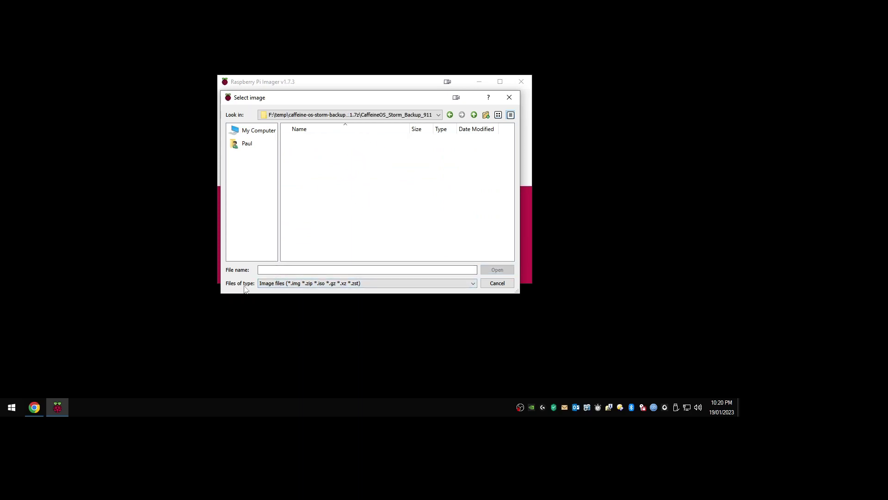
left_click(319, 284)
left_click(299, 297)
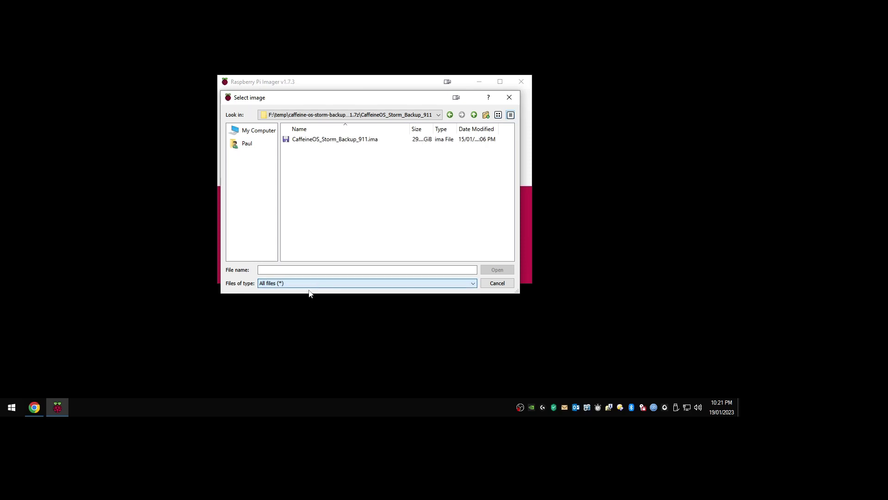
left_click(401, 143)
left_click(497, 270)
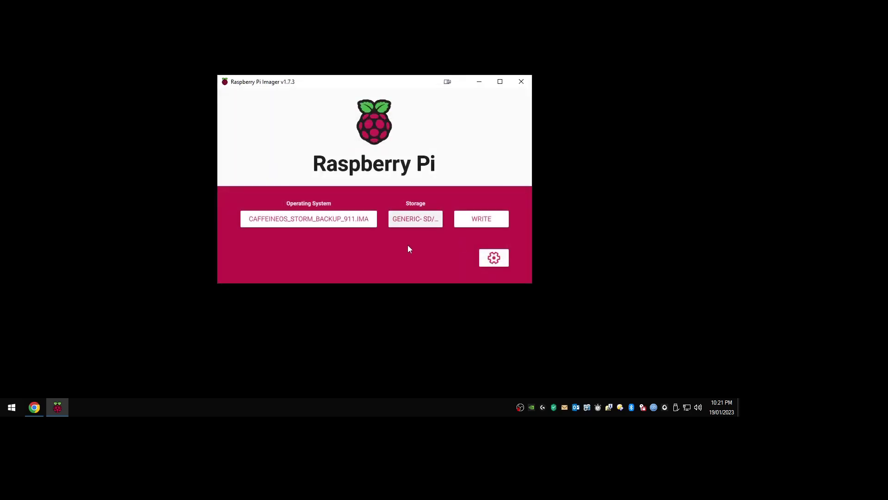
Start writing the CaffeineOS image and confirm erasing the SD card
left_click(468, 219)
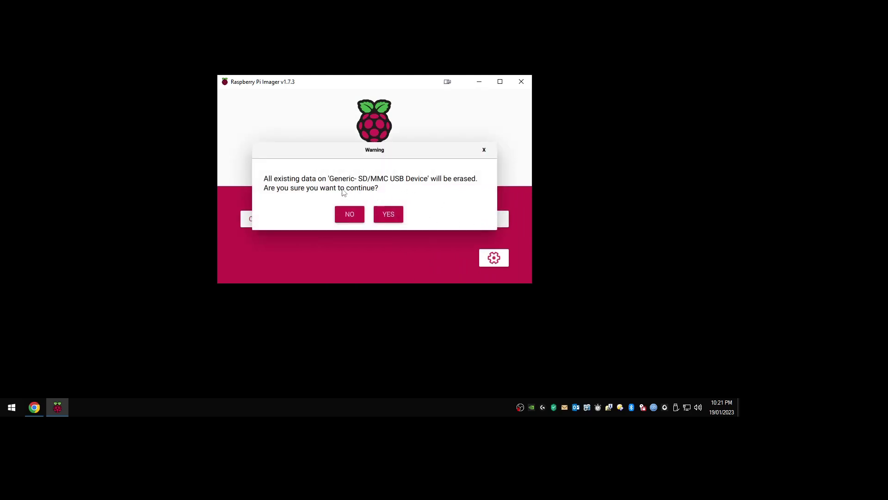
left_click(394, 216)
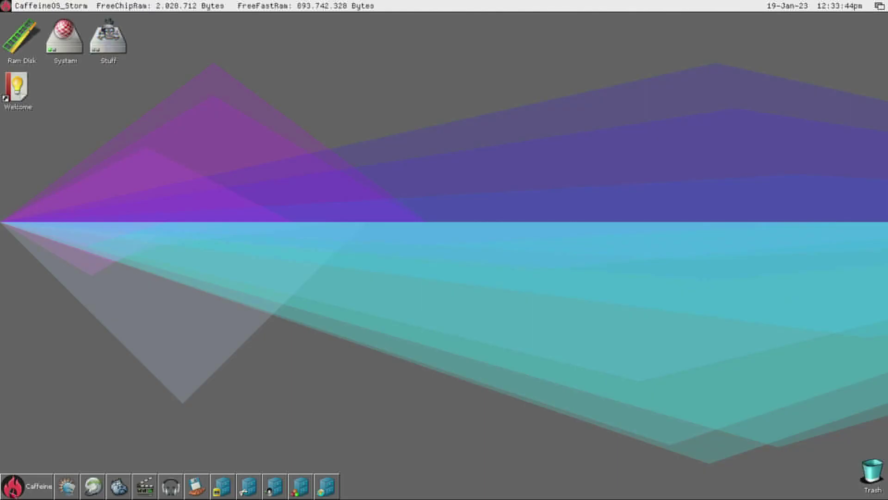
Turn on Network from the Caffeine start menu, then launch Directory Opus
left_click(12, 494)
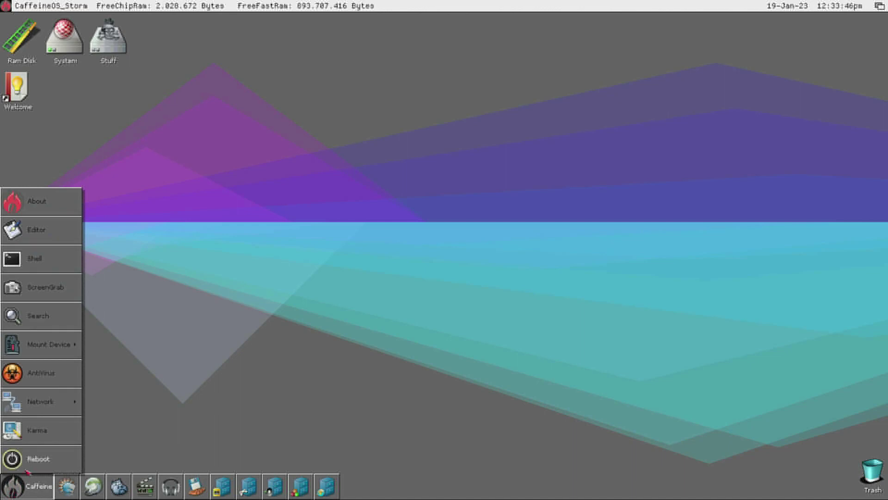
mouse_move(59, 410)
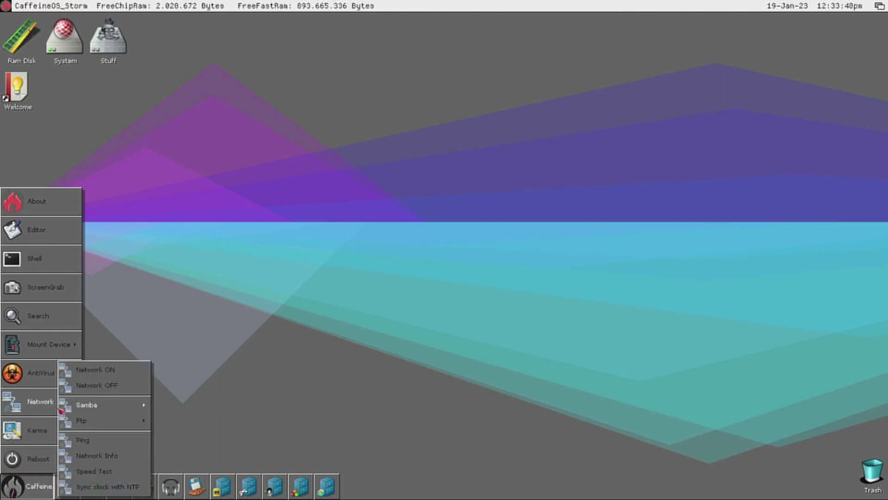
left_click(130, 373)
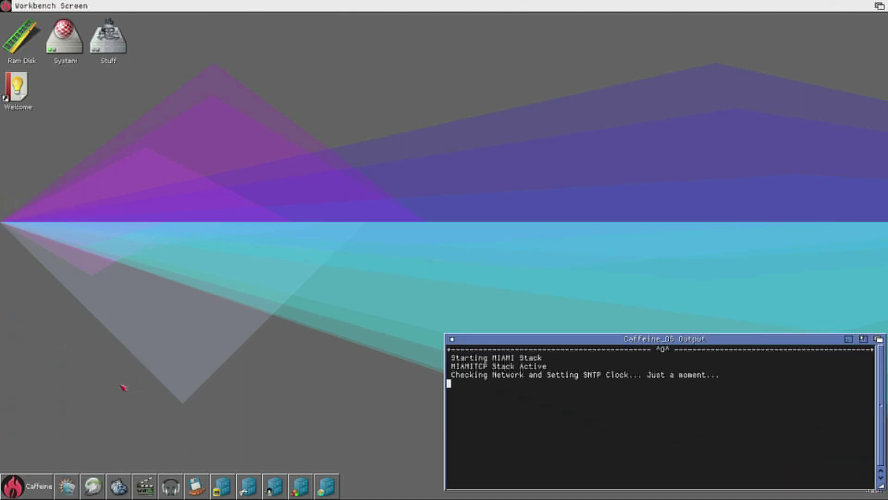
left_click(68, 486)
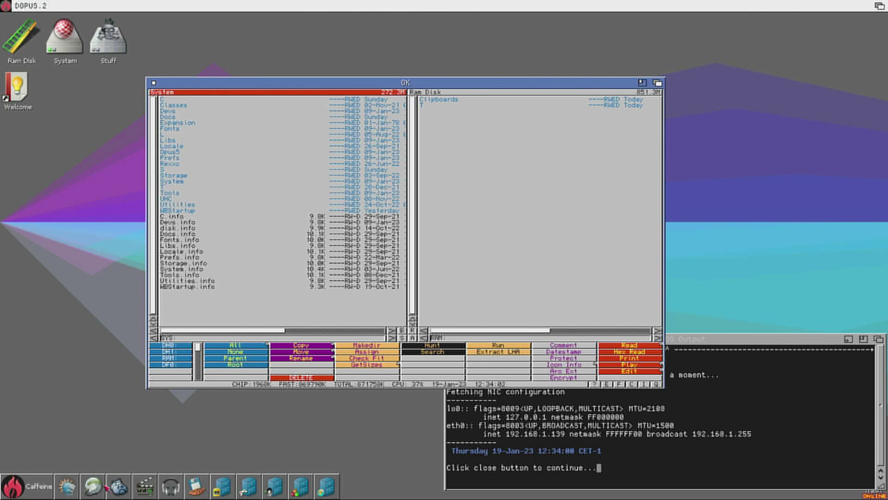
Launch IBrowse from the taskbar and dismiss its demo-version Info dialog
left_click(106, 487)
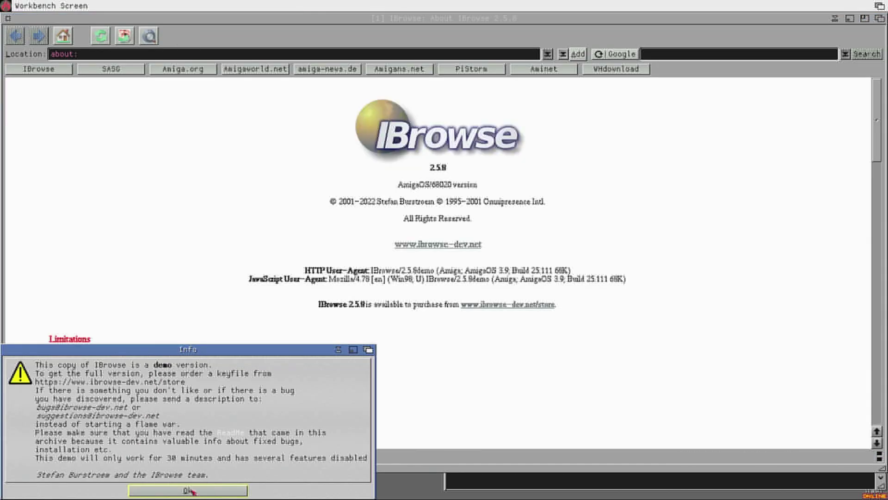
left_click(186, 491)
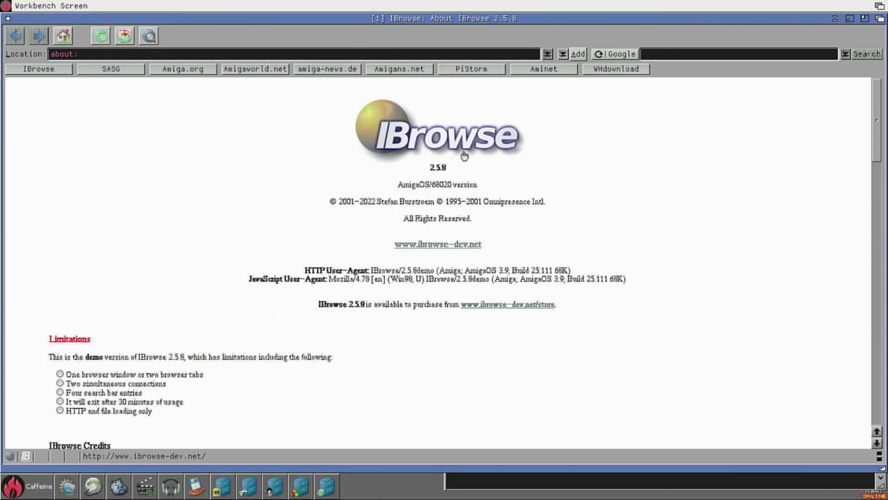